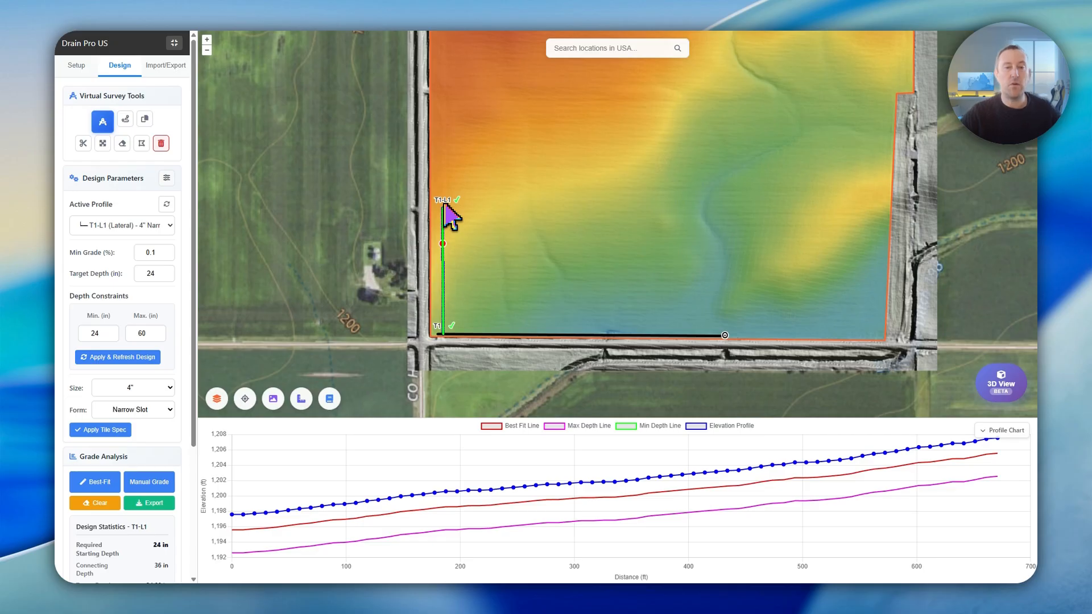
- Open the Copy (Offset) Line settings for lateral T1-L1 and set the offset distance to 100 ft
key(d)
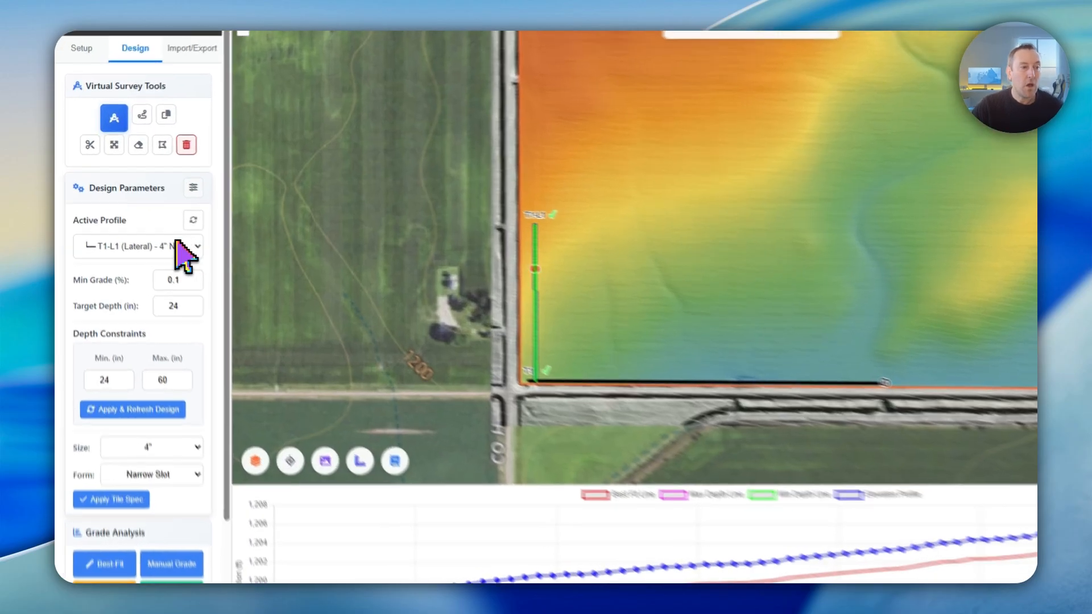
click(141, 227)
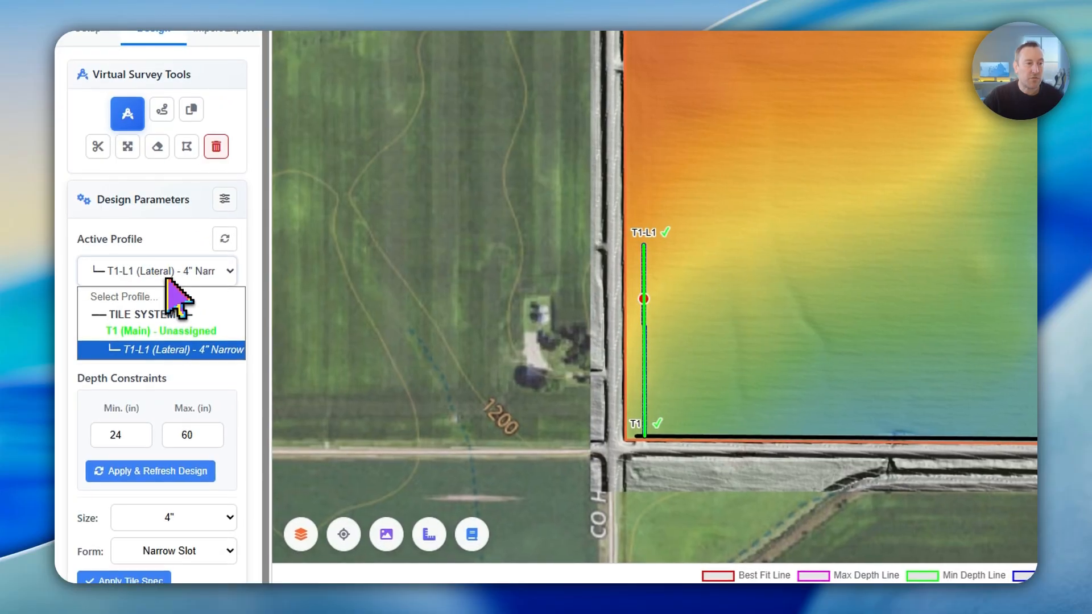
click(164, 272)
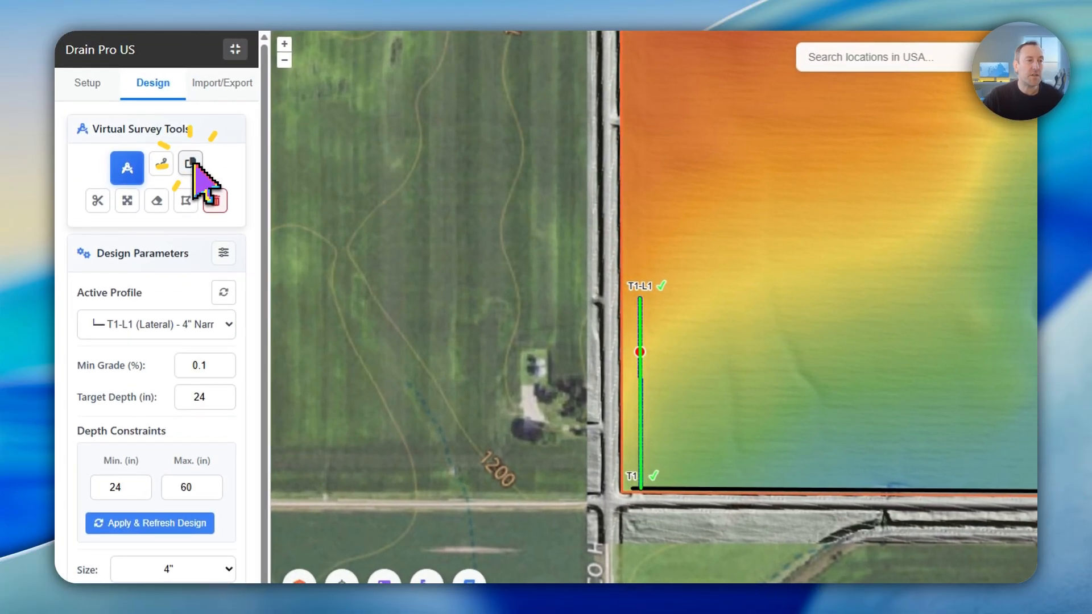
click(146, 120)
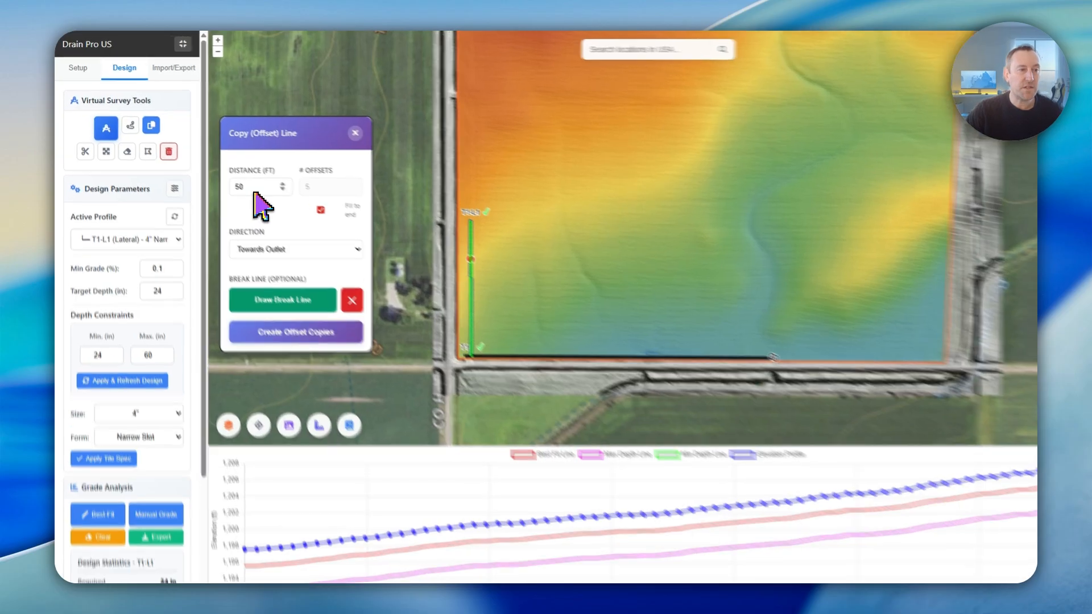
click(240, 180)
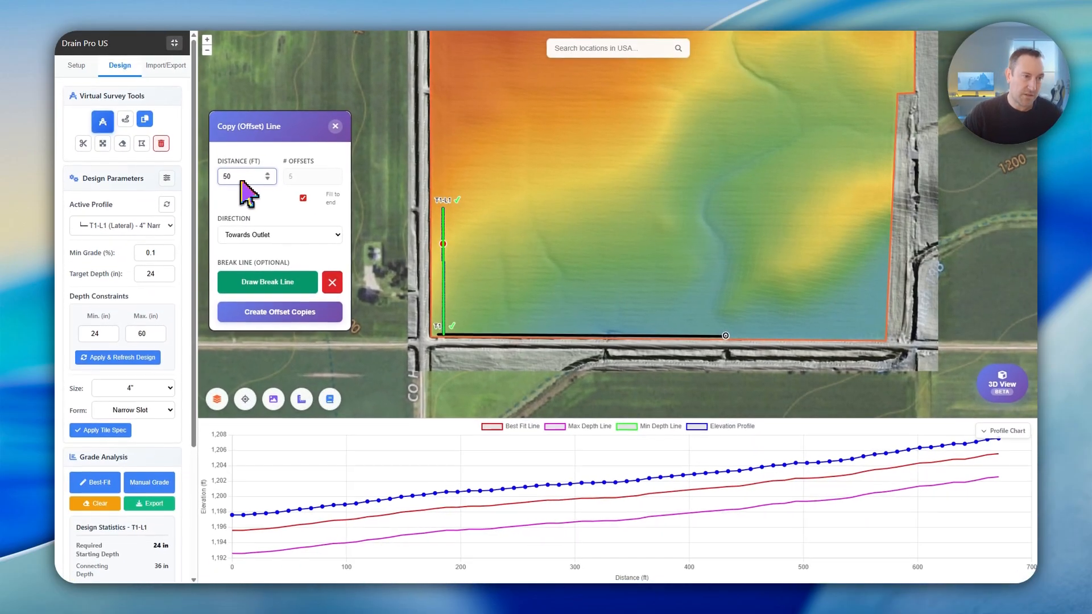
key(BackSpace)
key(BackSpace)
text(10)
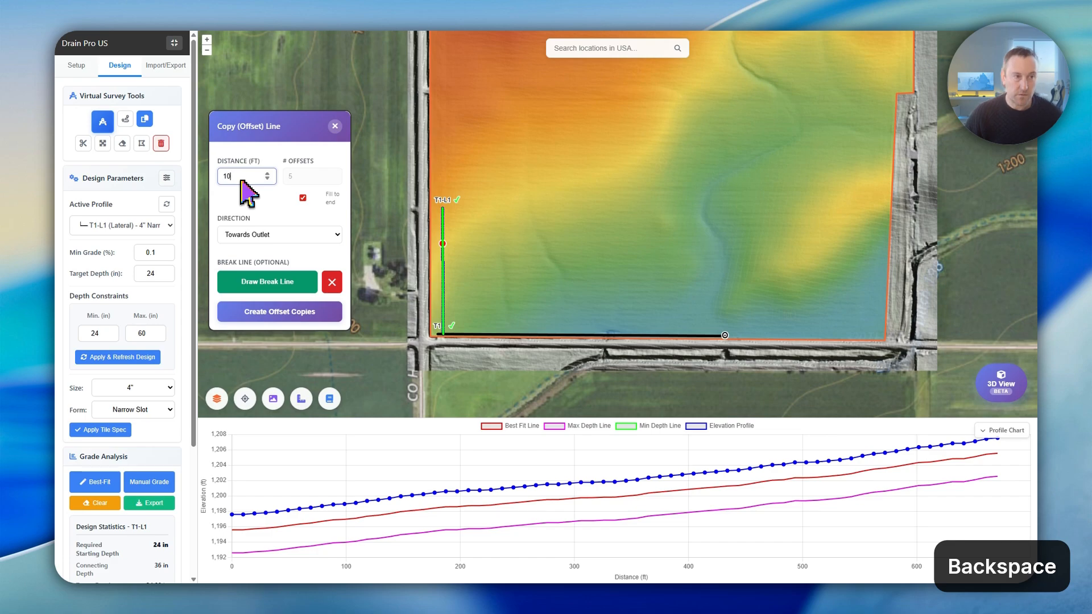
text(0)
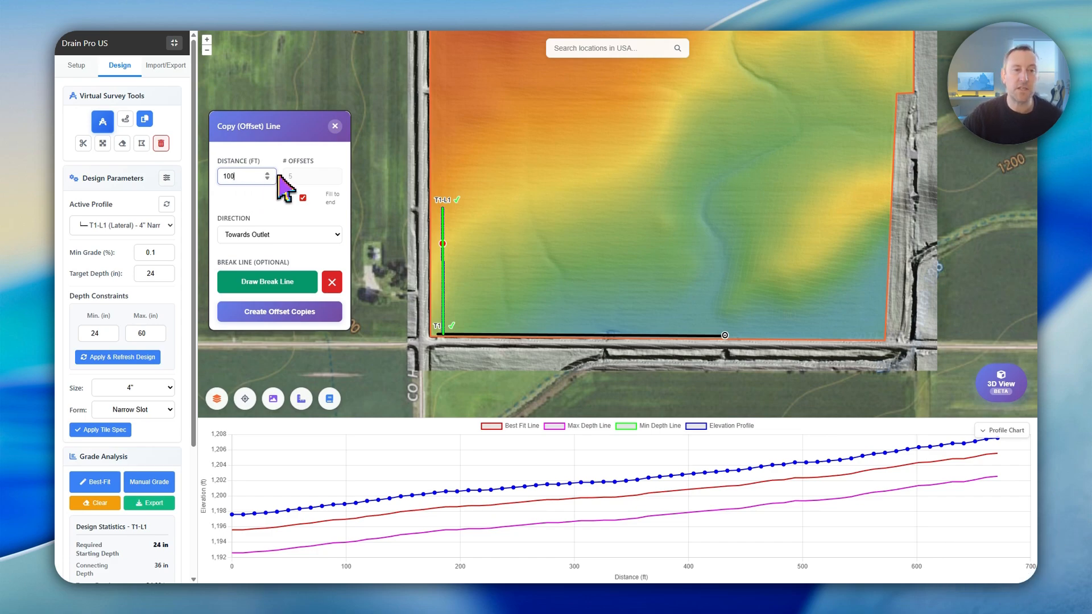
- Turn off Fill to end and create 5 offset copies of lateral T1-L1 towards the outlet
click(302, 198)
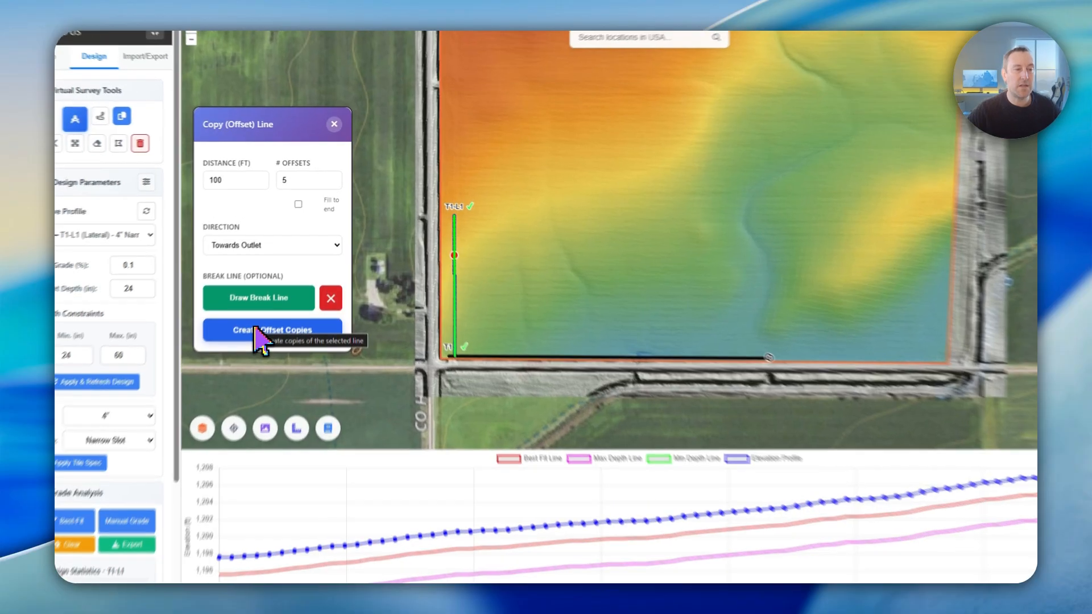
click(268, 313)
click(633, 63)
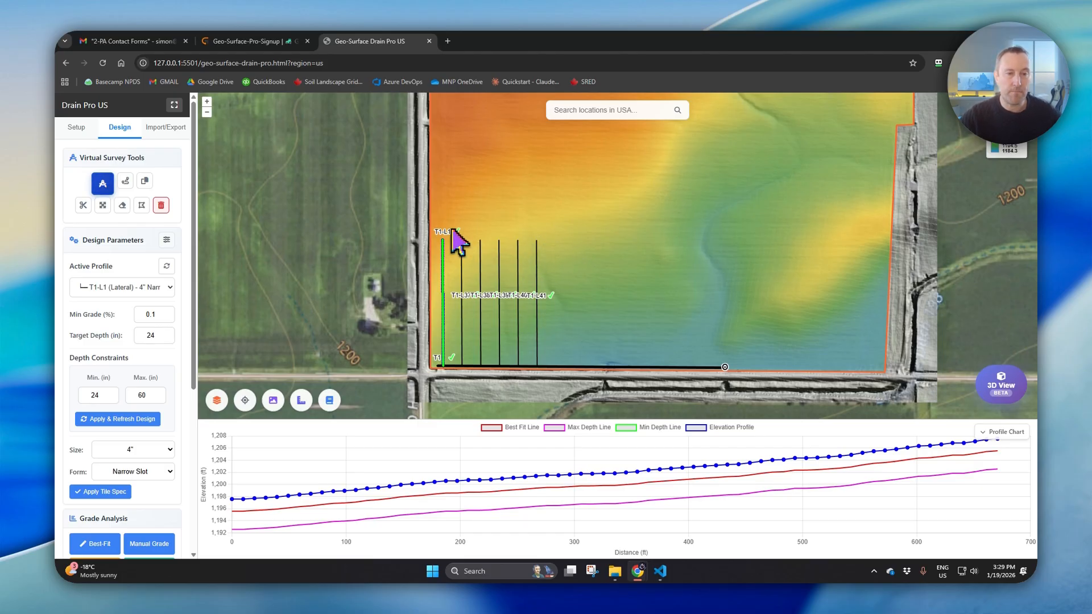
- Delete the five copied laterals by enclosing them in a selection polygon that excludes T1-L1
click(142, 205)
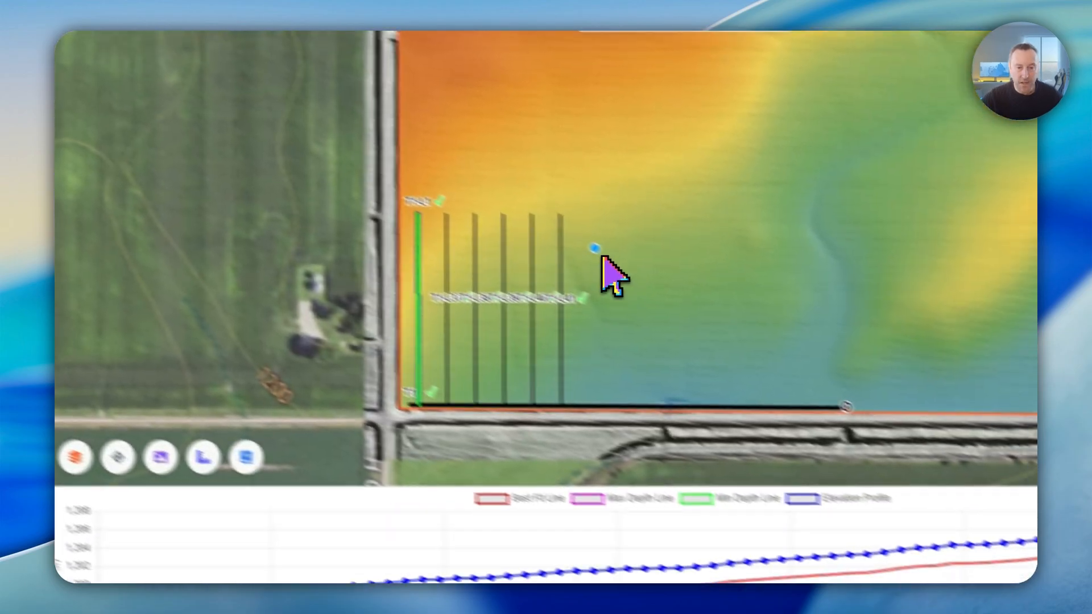
click(594, 248)
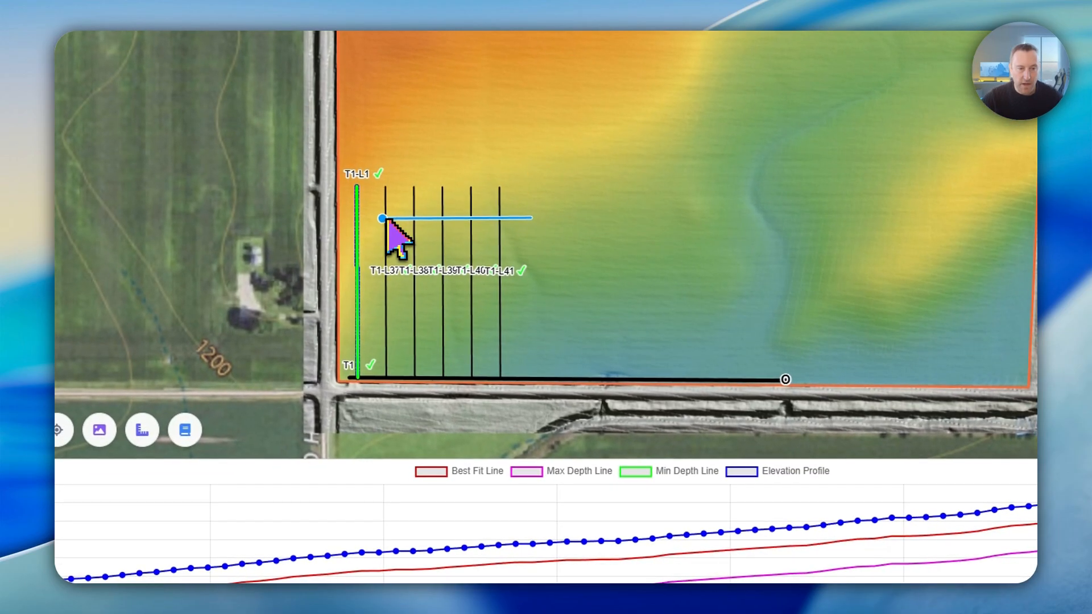
click(378, 219)
click(372, 262)
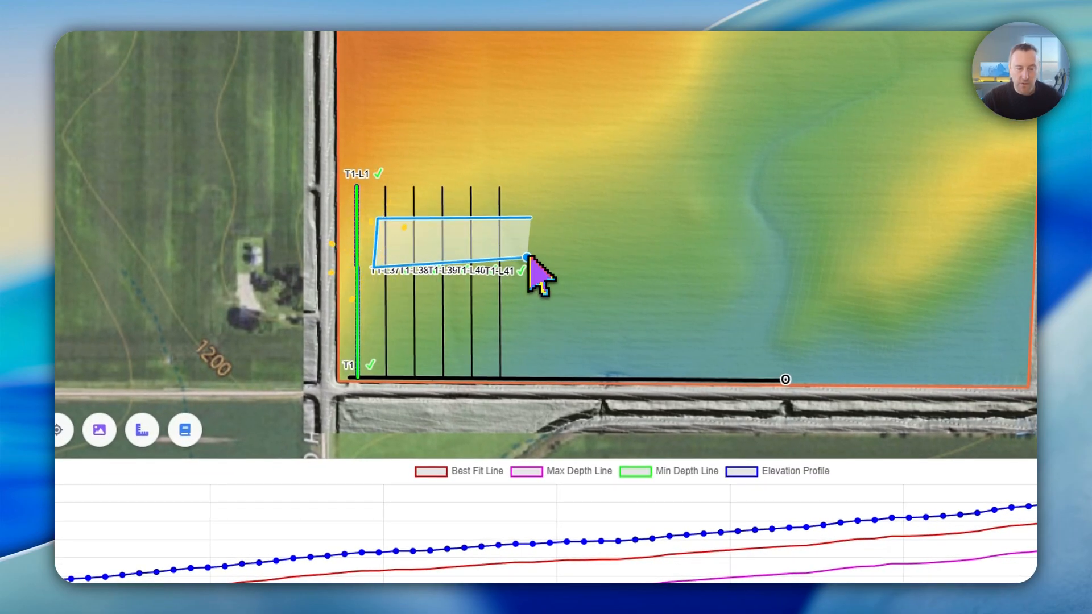
double_click(528, 258)
click(632, 393)
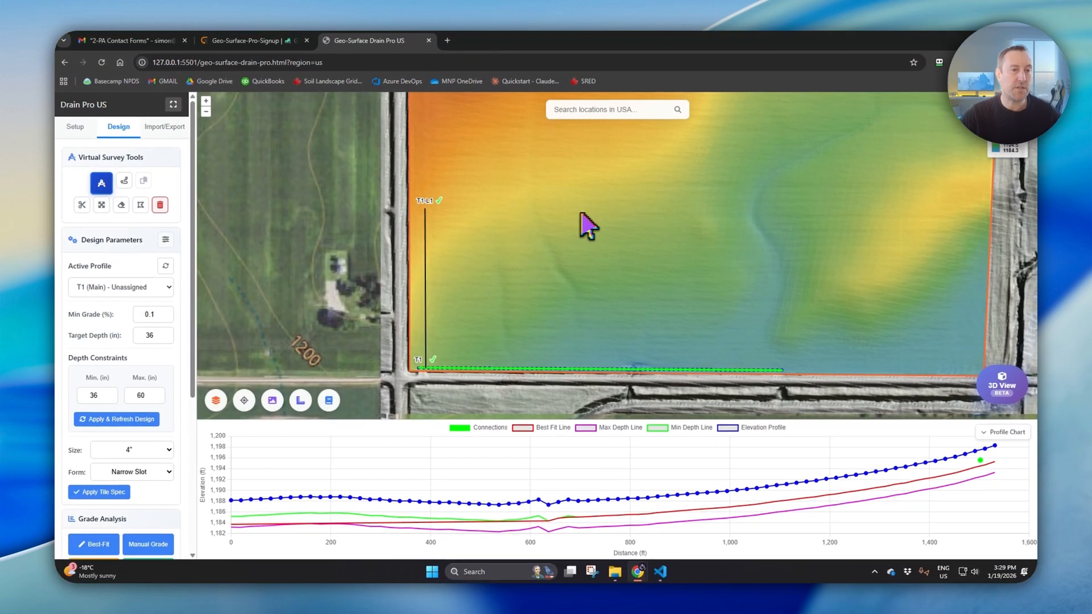
- Make lateral T1-L1 the active profile and reopen its Copy (Offset) Line settings
click(94, 286)
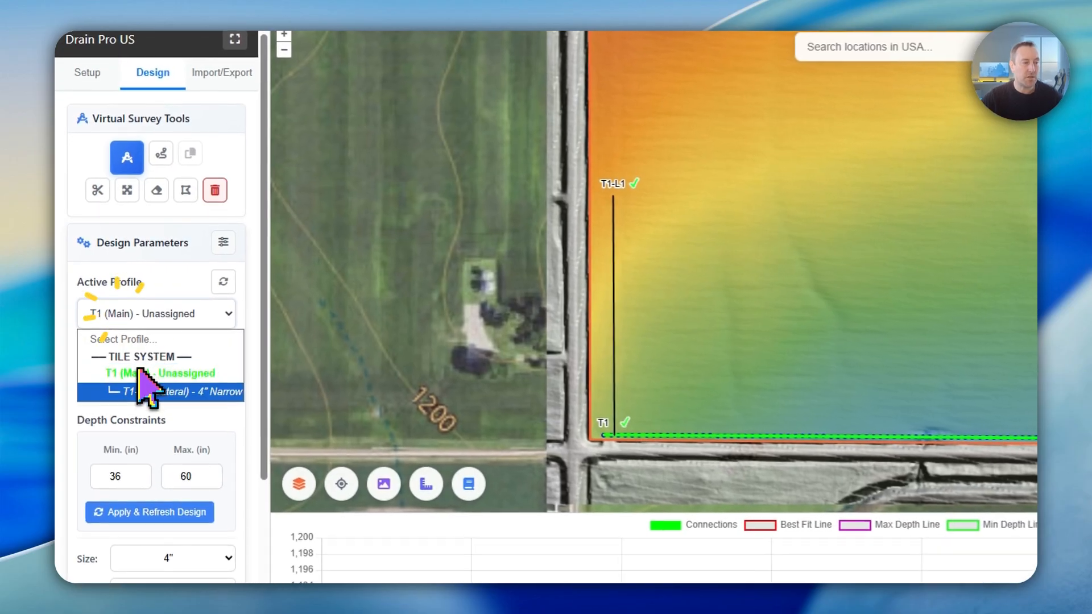
click(145, 391)
click(190, 153)
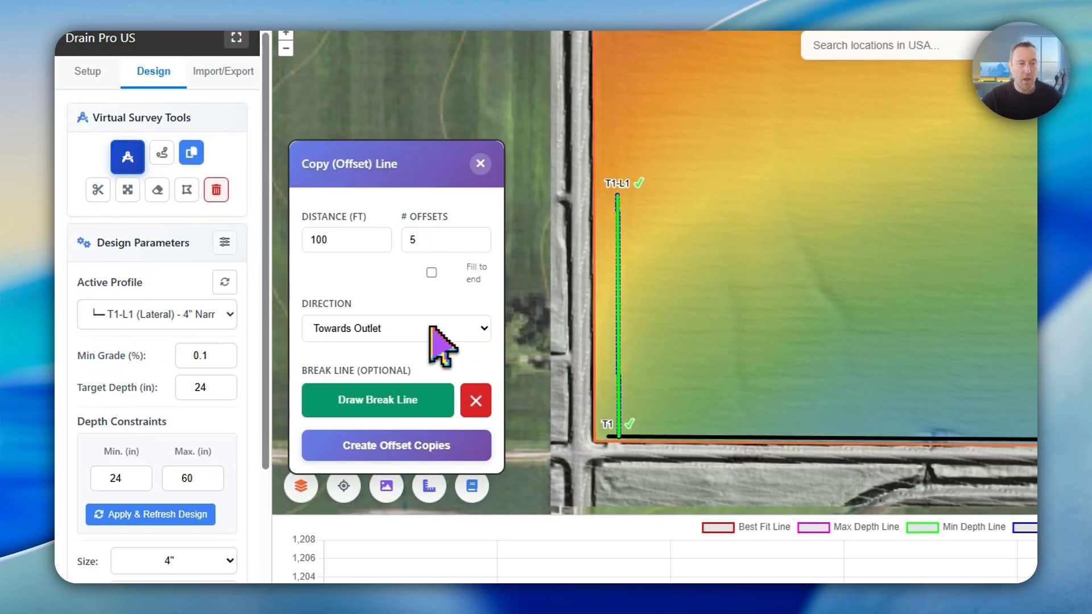
- Try the Towards Inlet offset direction and return it to Towards Outlet
click(348, 329)
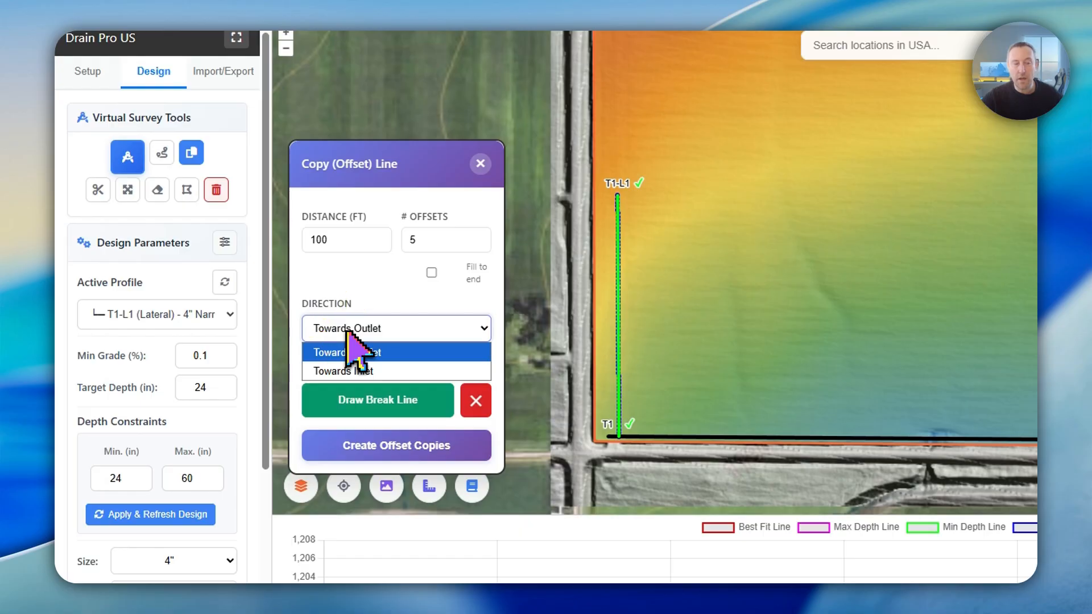
click(346, 330)
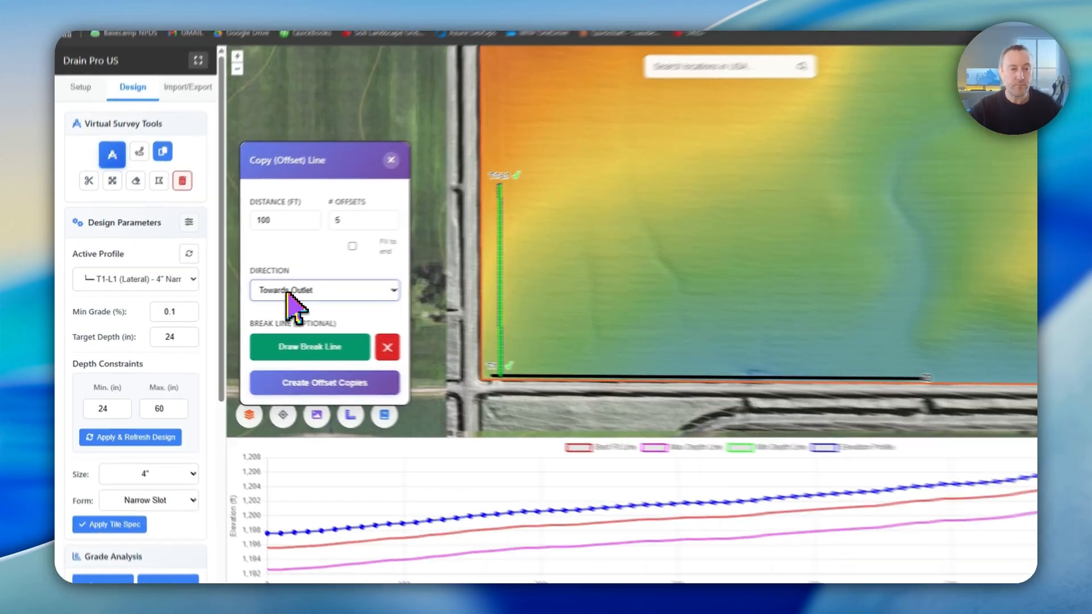
click(257, 298)
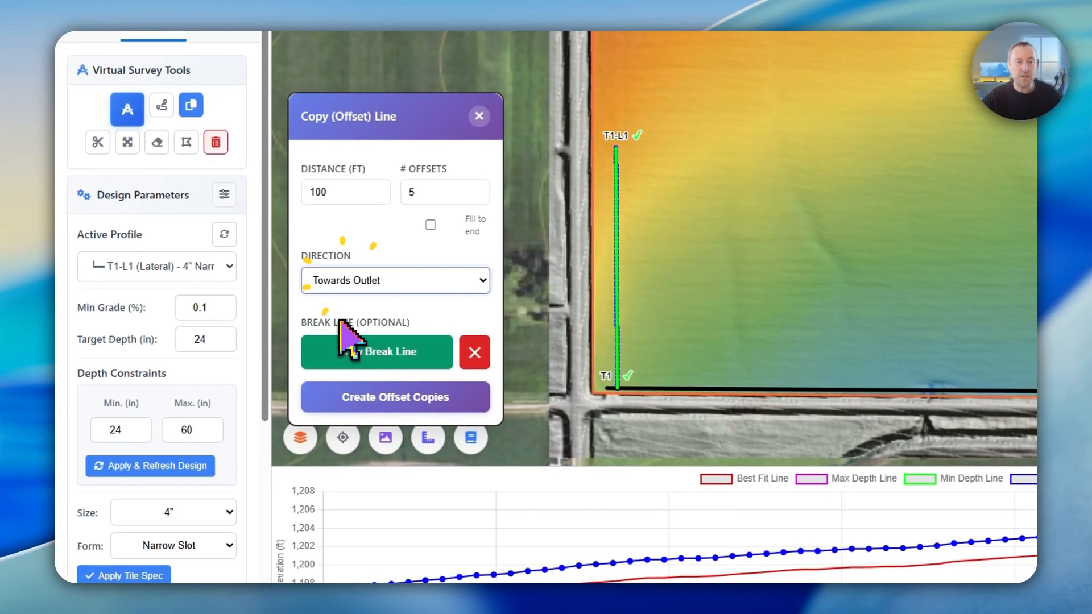
click(368, 322)
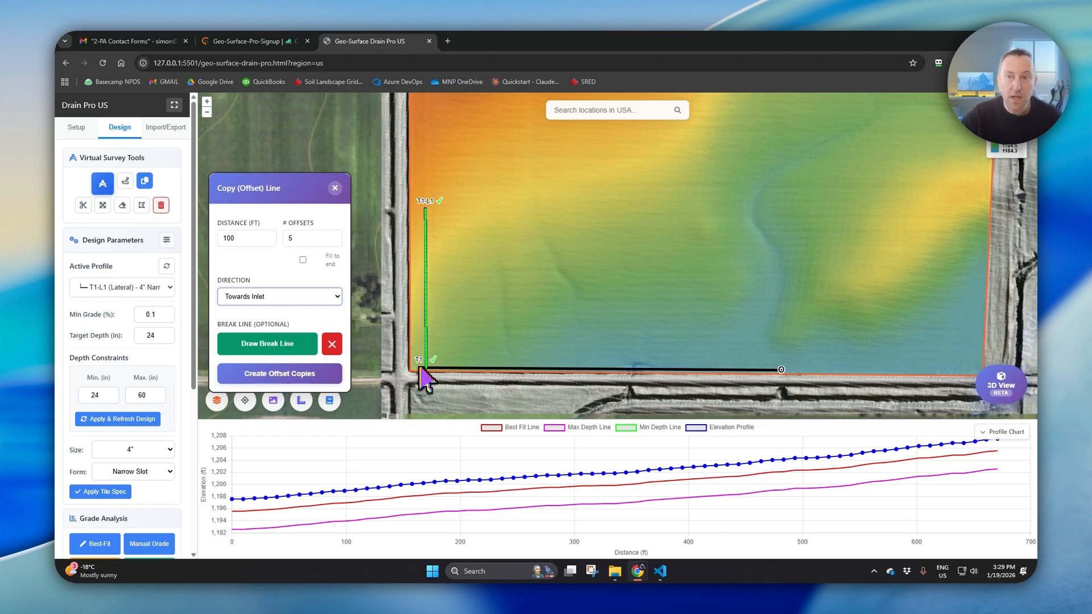
click(324, 296)
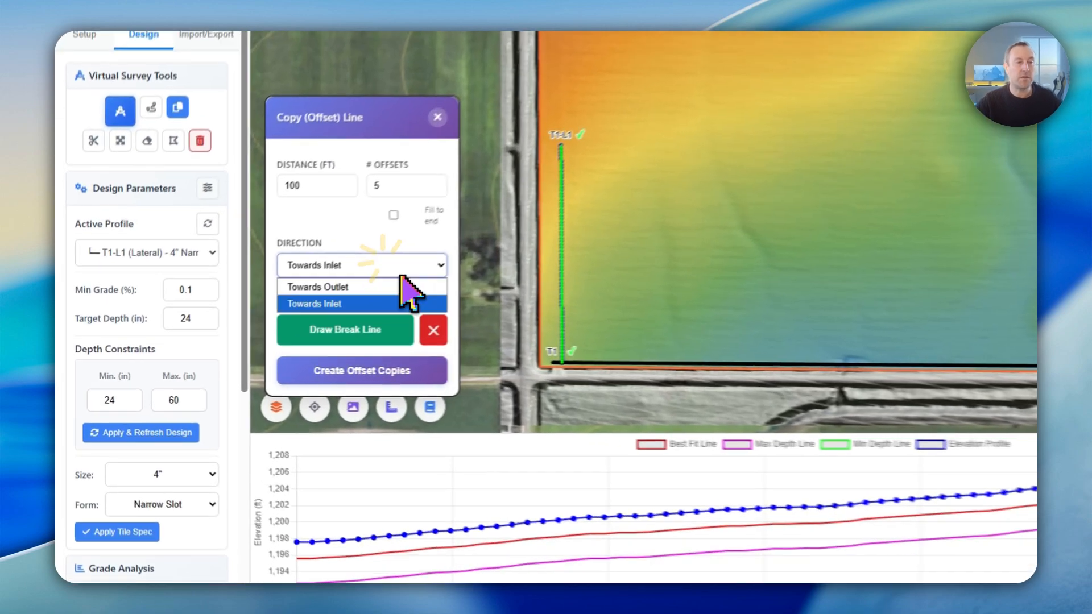
click(310, 307)
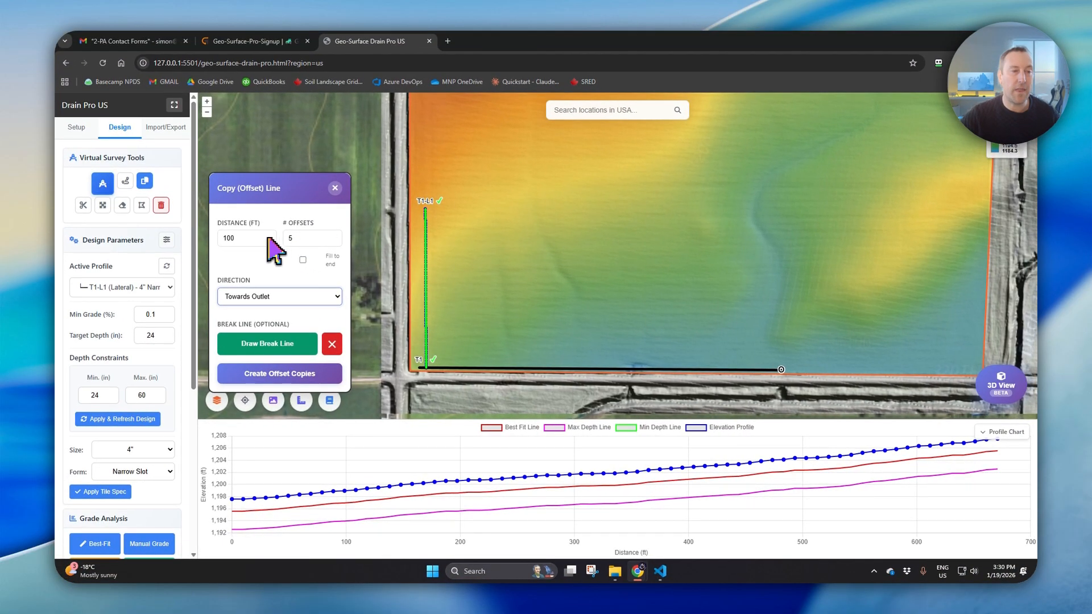
- Enable Fill to end and draw a zigzag break line across the field from above T1-L1 to a point above the main's outlet
click(303, 261)
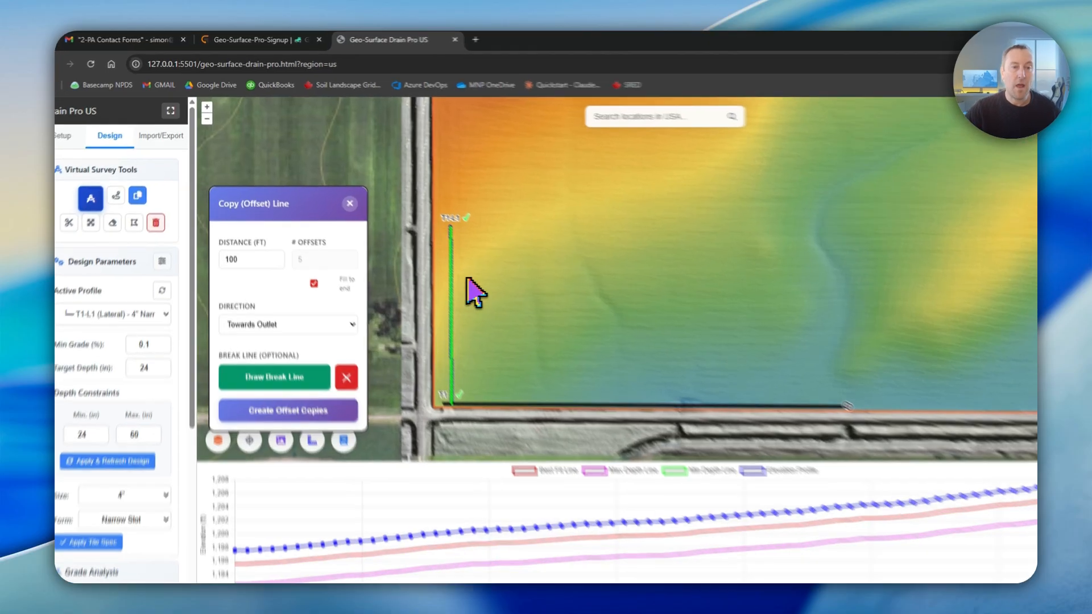
drag(537, 236, 542, 269)
scroll(701, 372, down, 2)
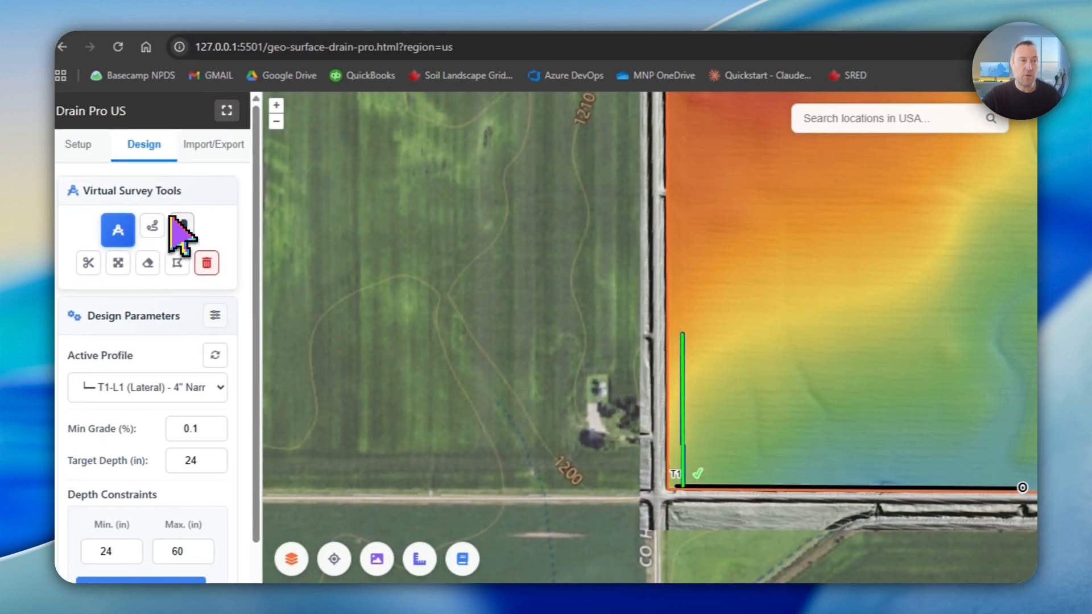
click(118, 244)
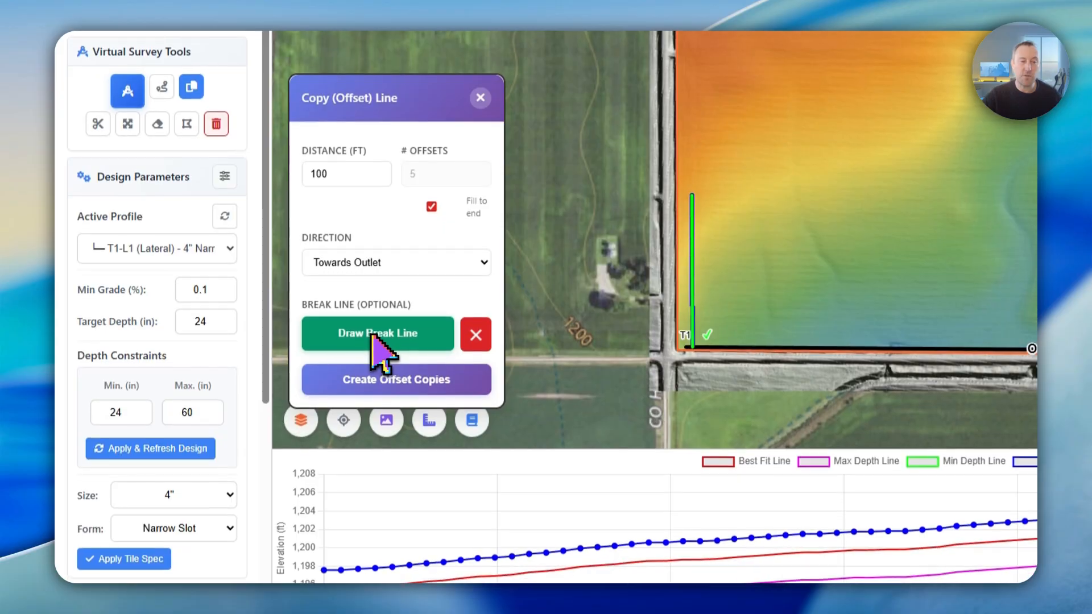
click(372, 474)
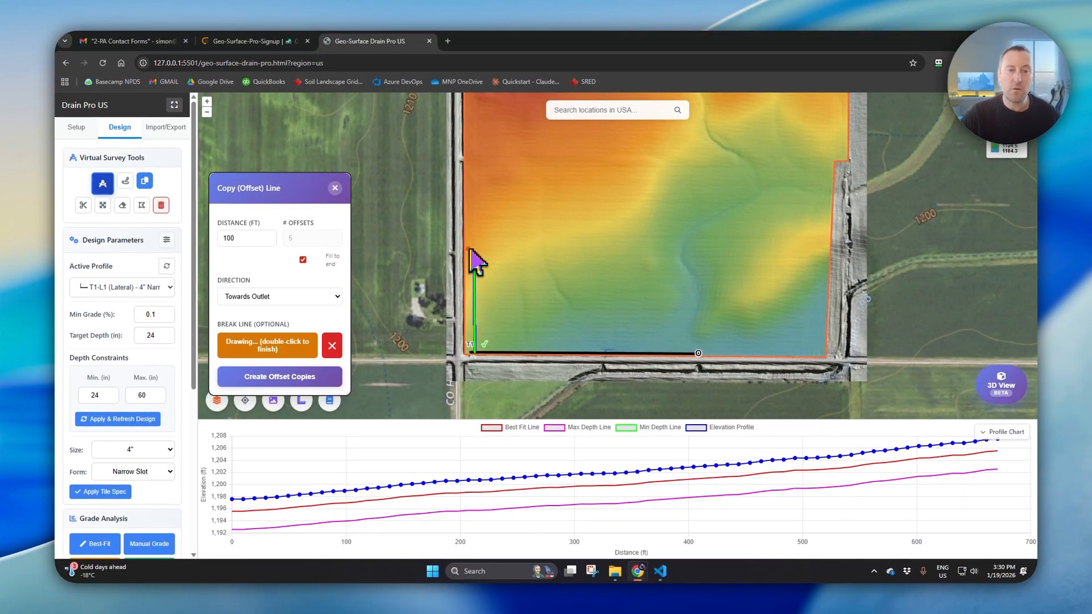
click(467, 250)
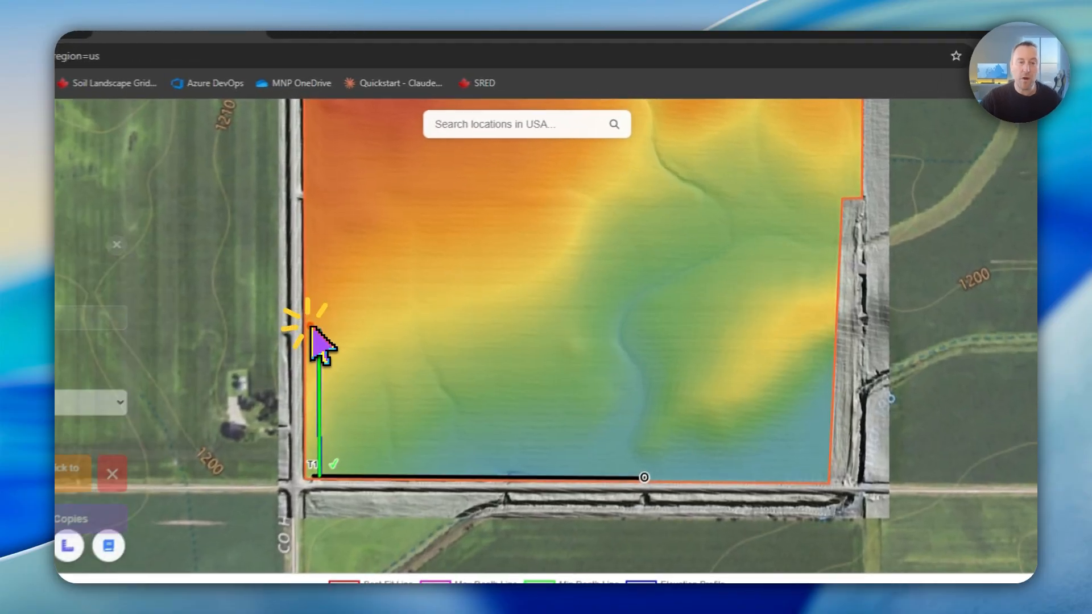
drag(478, 241, 489, 239)
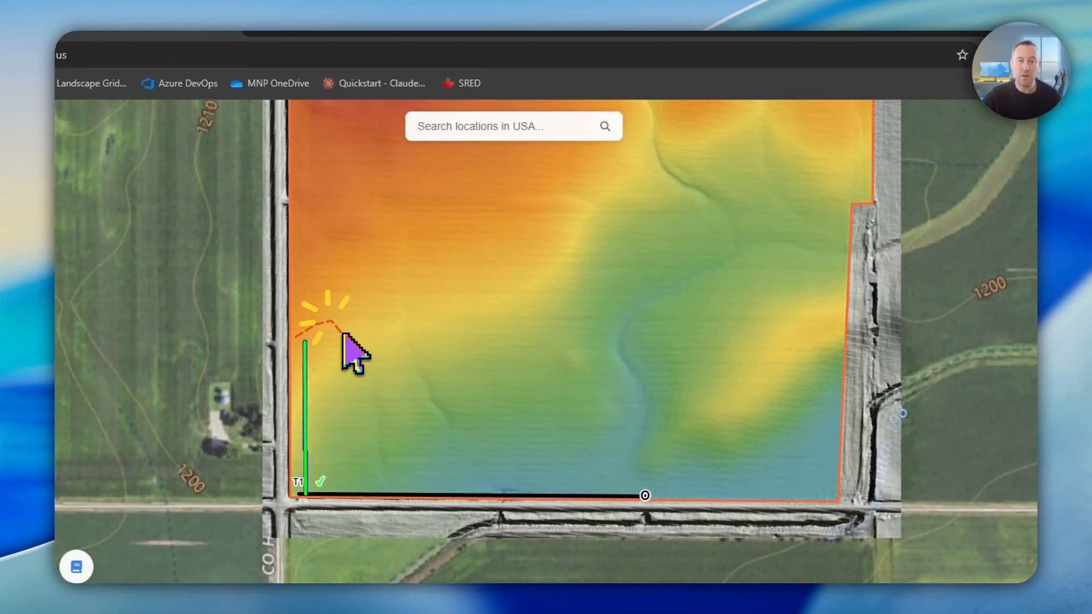
click(389, 367)
click(443, 335)
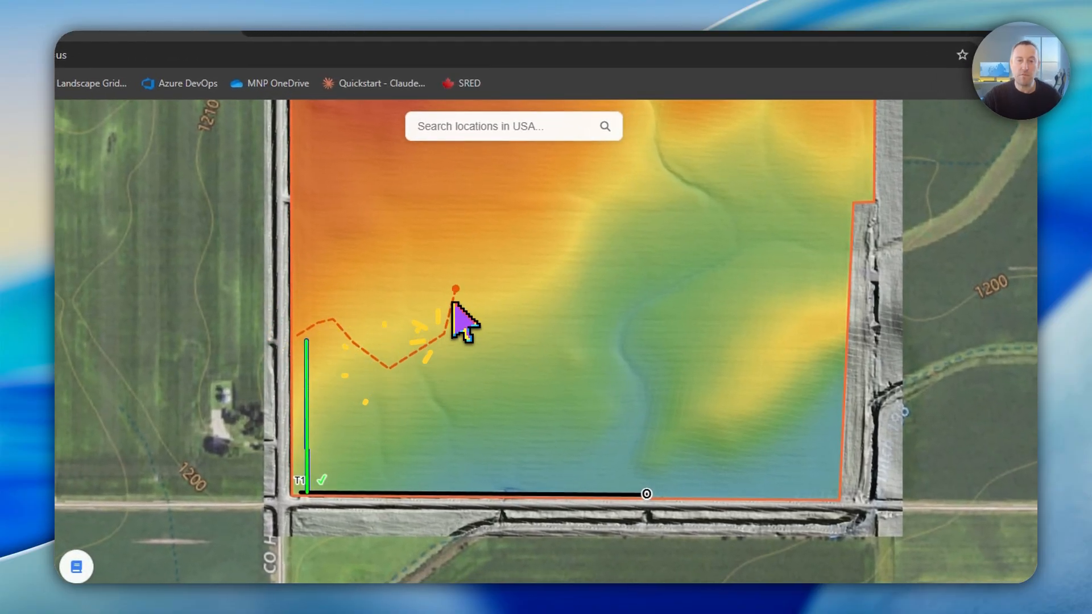
click(467, 277)
click(537, 277)
click(574, 202)
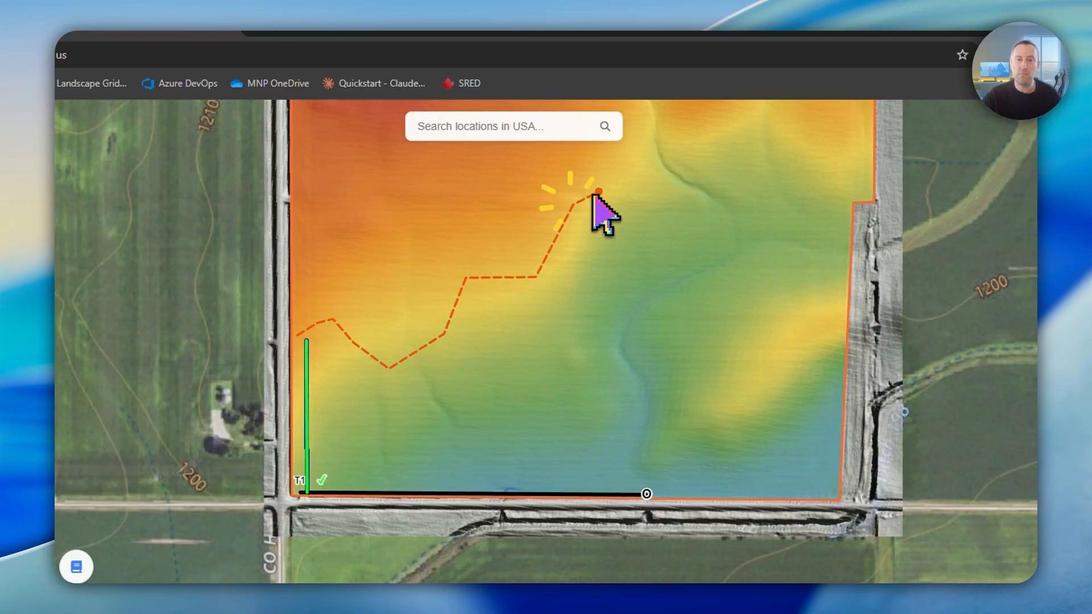
click(606, 191)
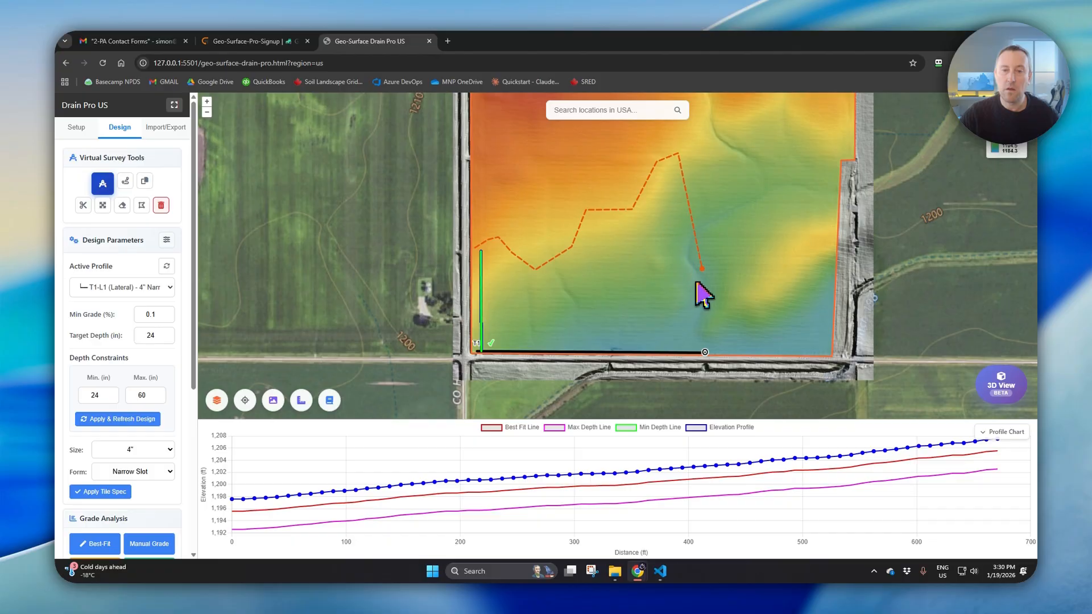
click(708, 224)
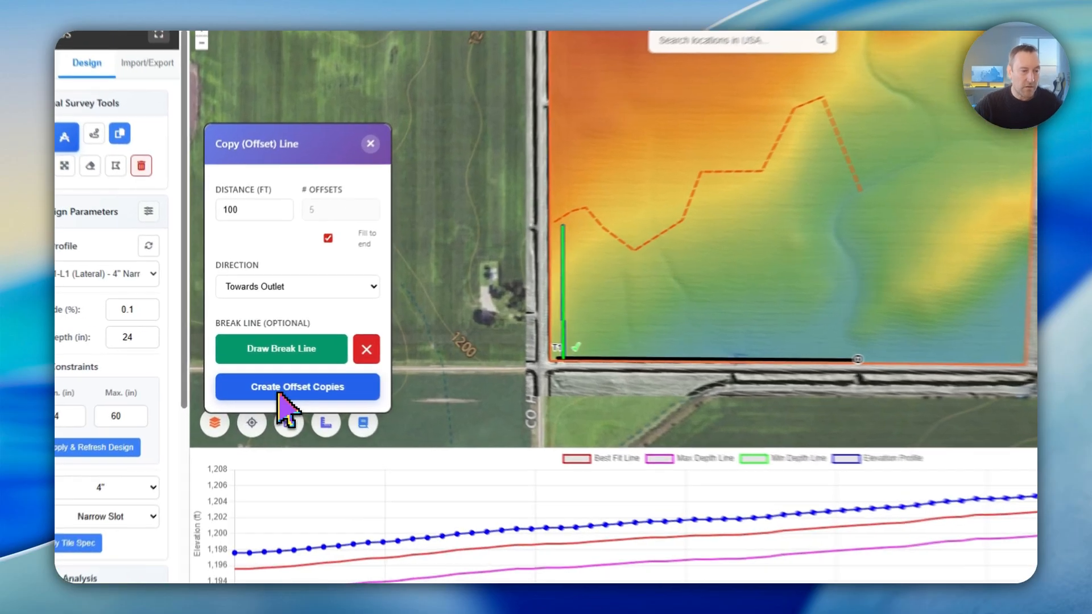
- Create the 100 ft offset copies of T1-L1 along the main towards the outlet, ending at the break line
click(264, 376)
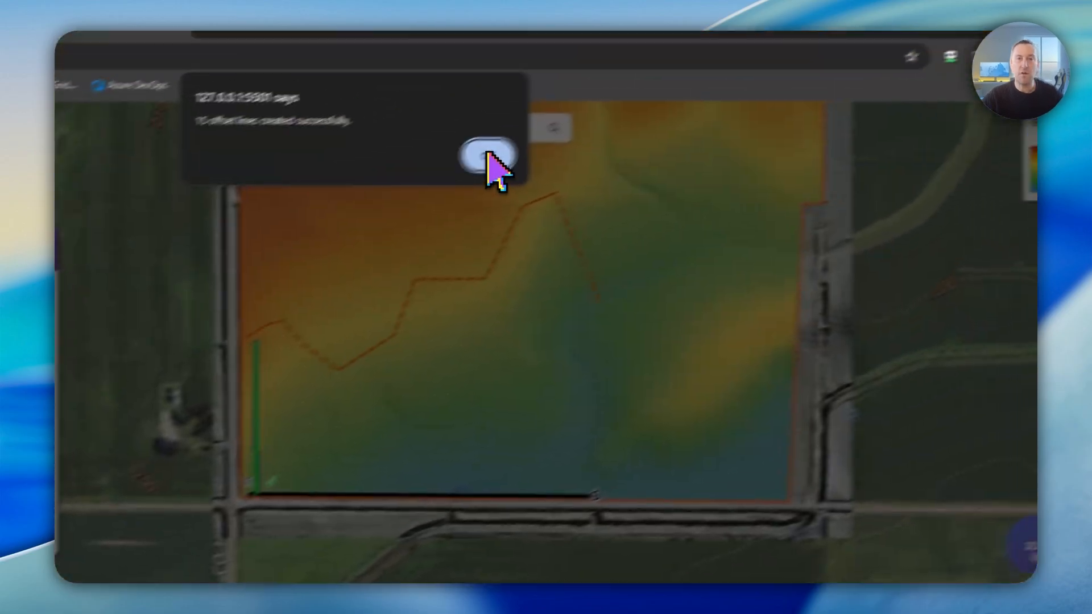
click(837, 35)
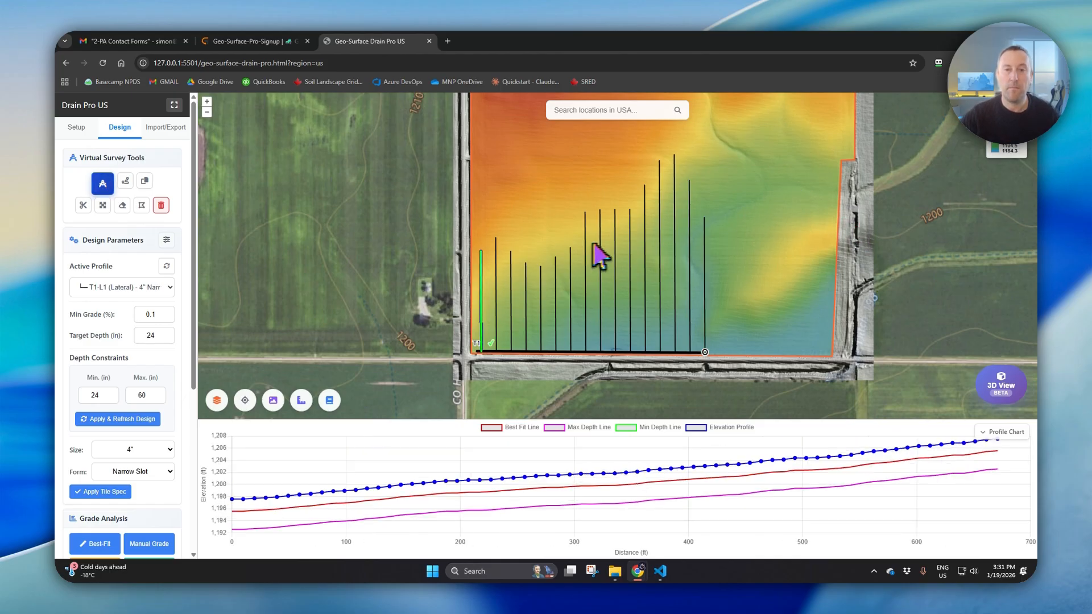
scroll(569, 256, up, 2)
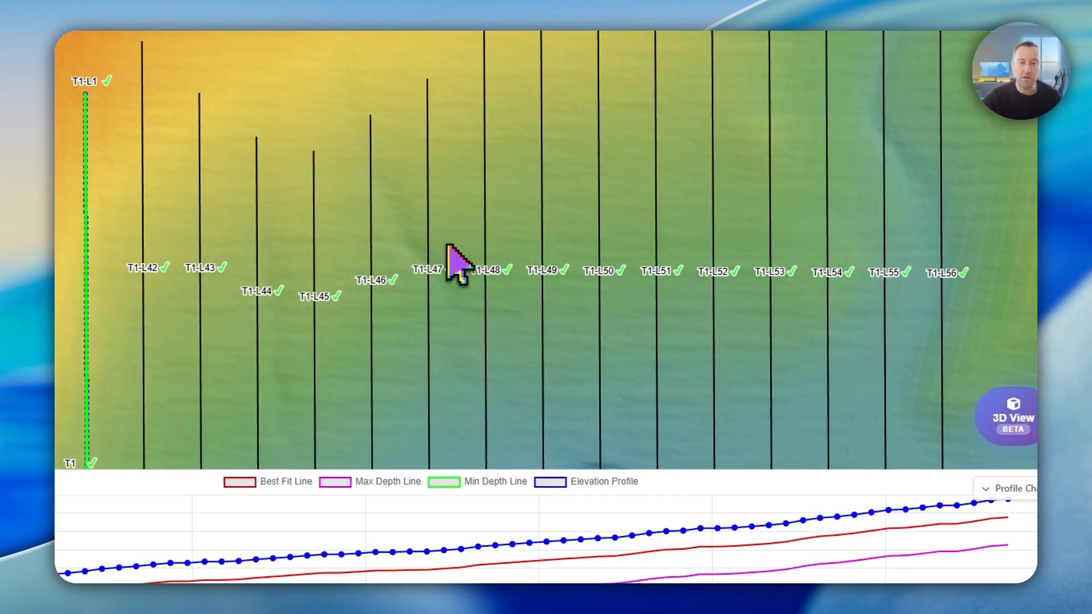
drag(707, 203, 475, 151)
scroll(448, 368, down, 1)
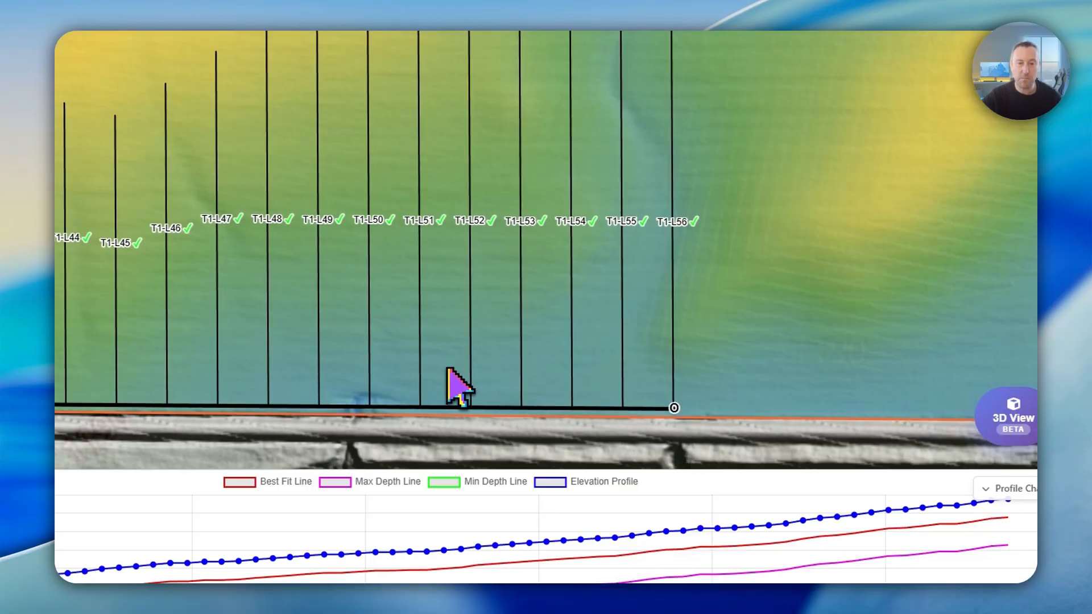
scroll(448, 369, down, 1)
drag(444, 319, 547, 324)
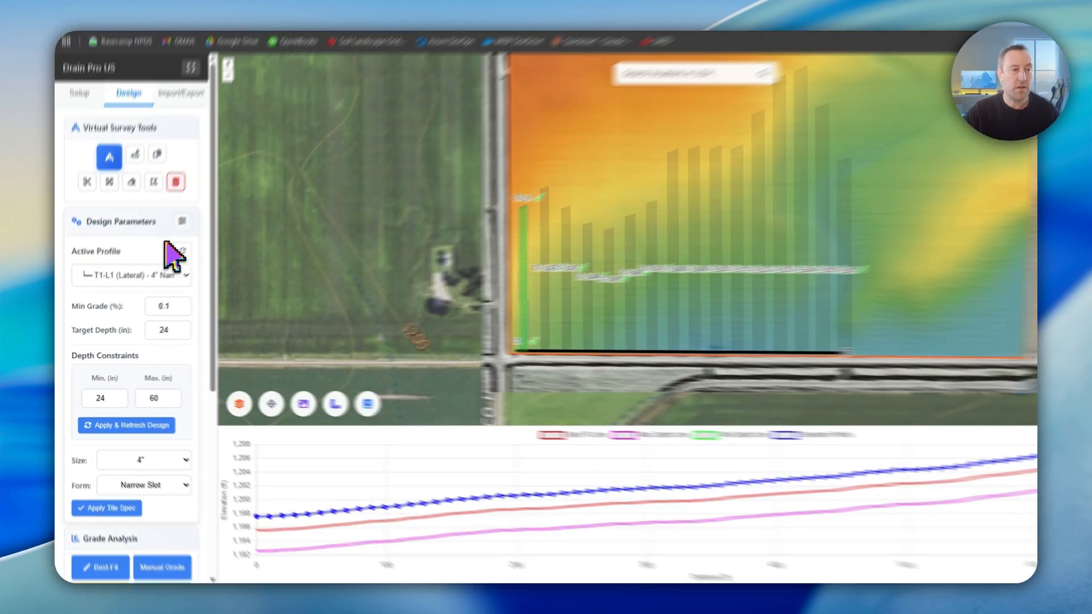
- Show the elevation profile of lateral T1-L56, followed by that of the T1 main
click(108, 286)
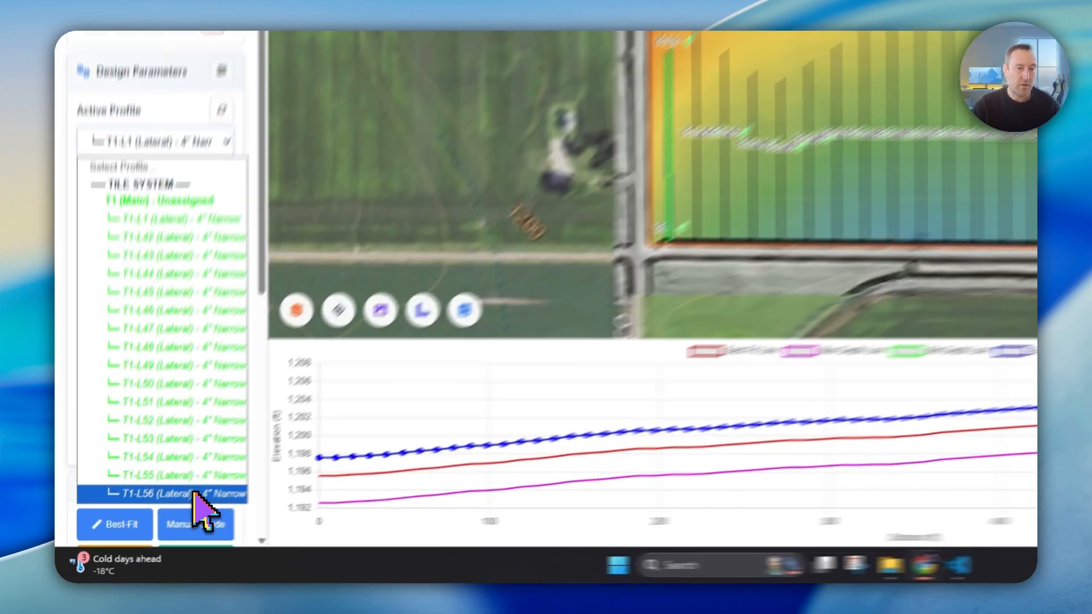
click(151, 523)
click(137, 290)
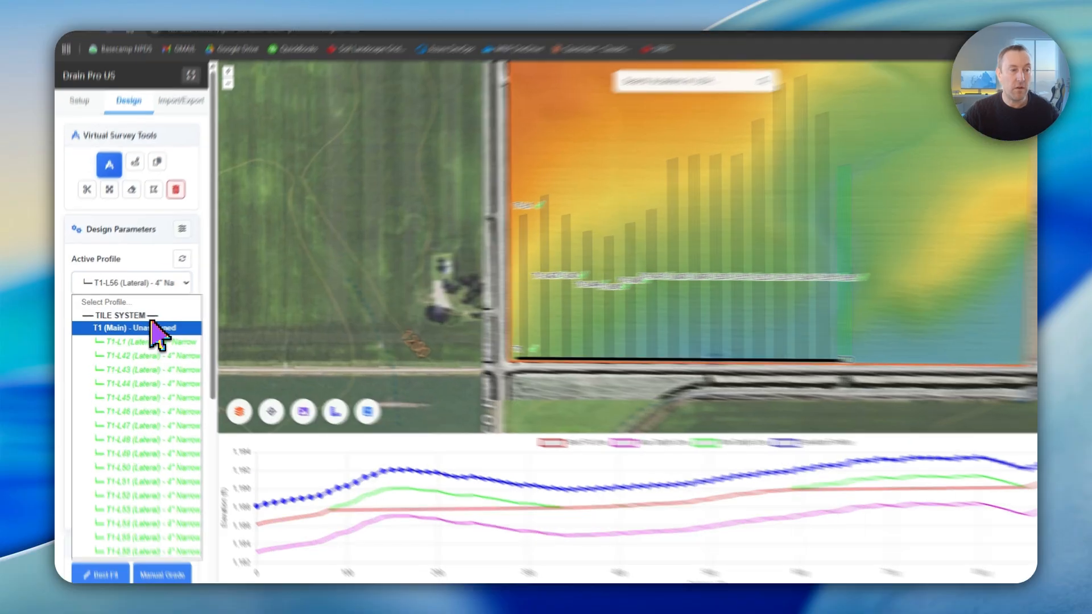
click(145, 326)
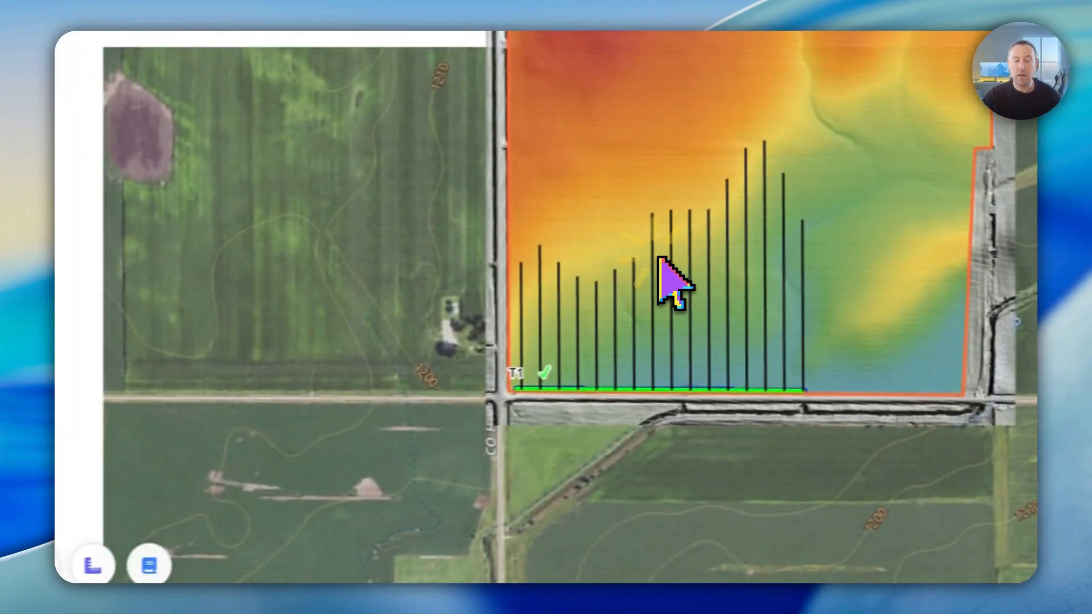